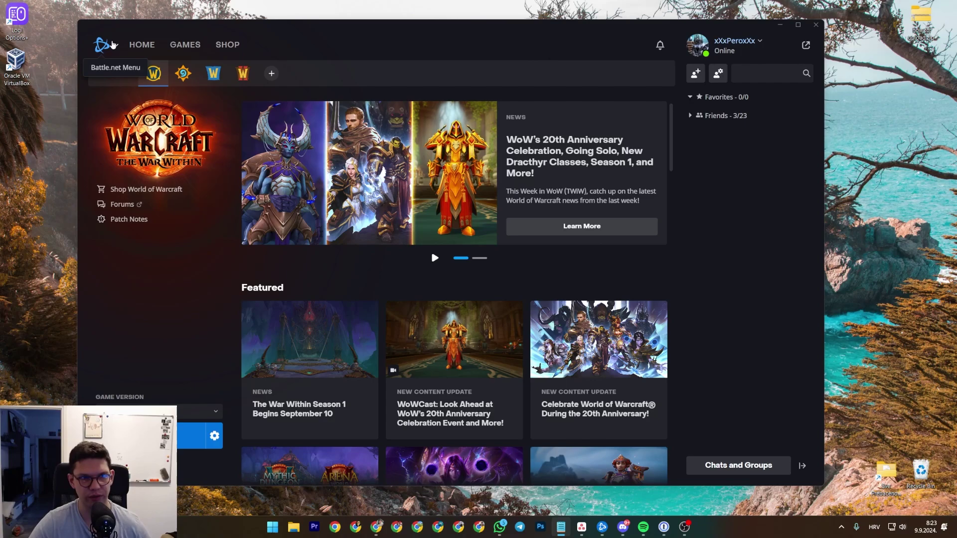
- Check the default game install directory in Battle.net's download and installation settings
left_click(112, 44)
left_click(109, 46)
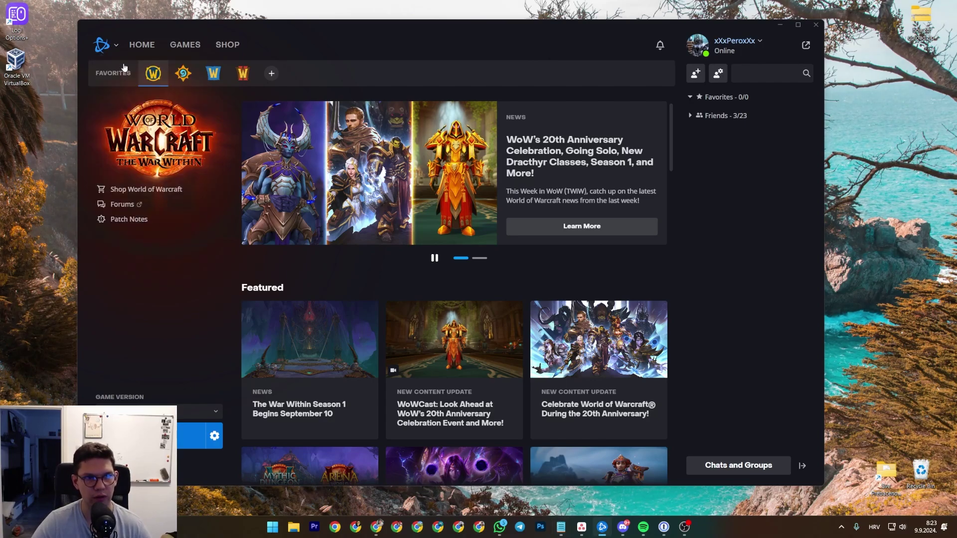
left_click(286, 147)
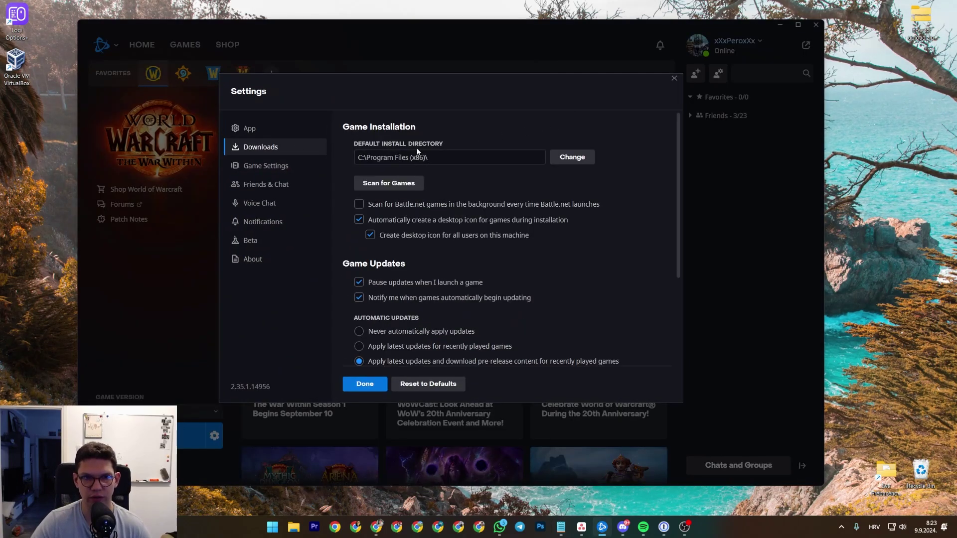
left_click_drag(435, 156, 354, 160)
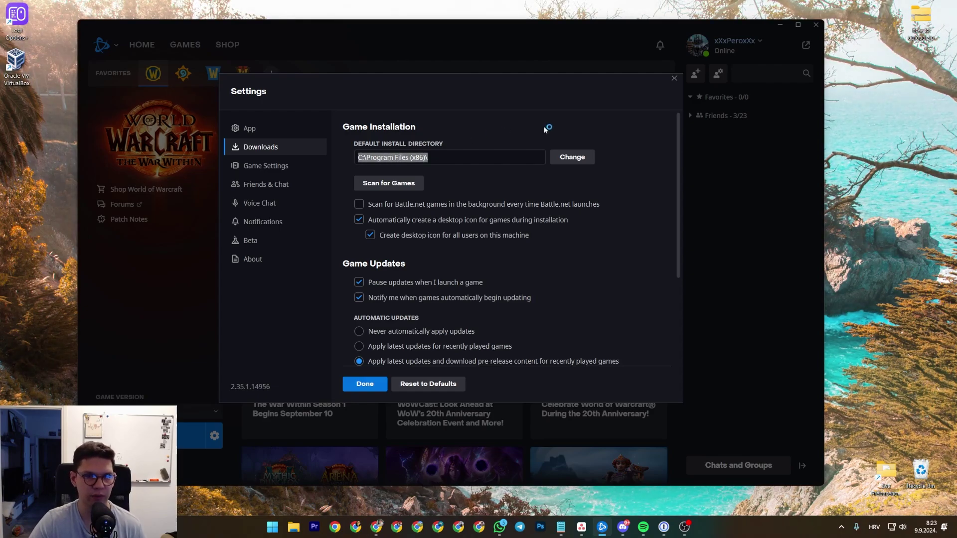
left_click(674, 79)
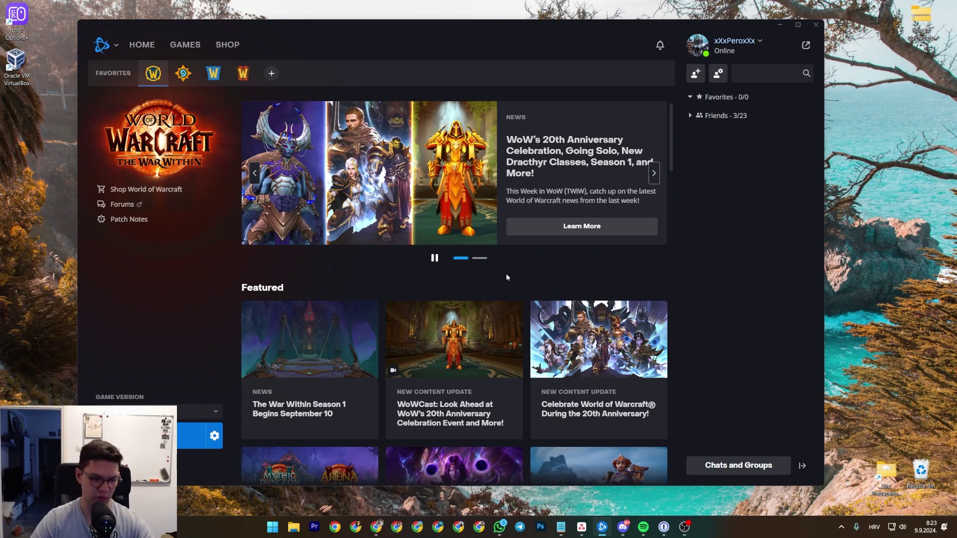
- Launch Disk Management from a 'disk' search and centre its window
key("super")
type("disk")
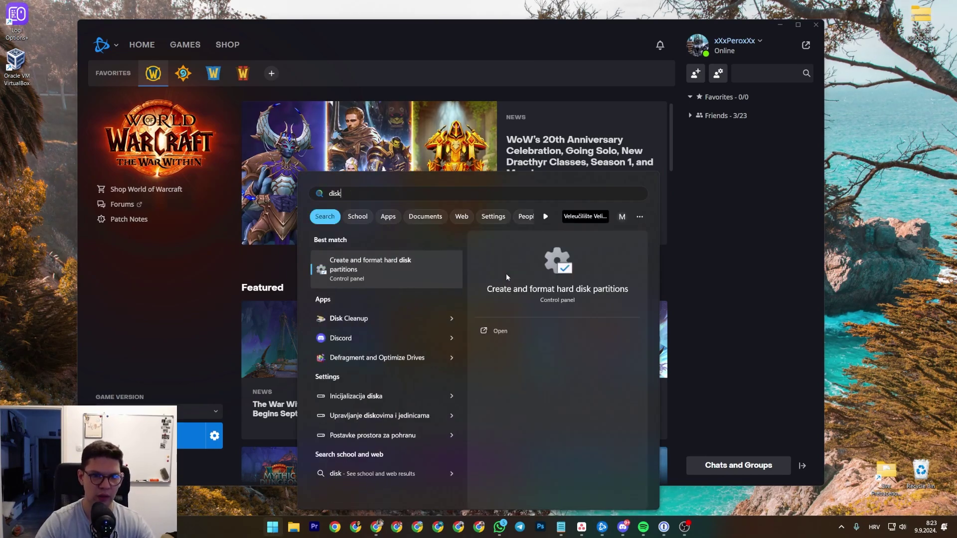
key("Return")
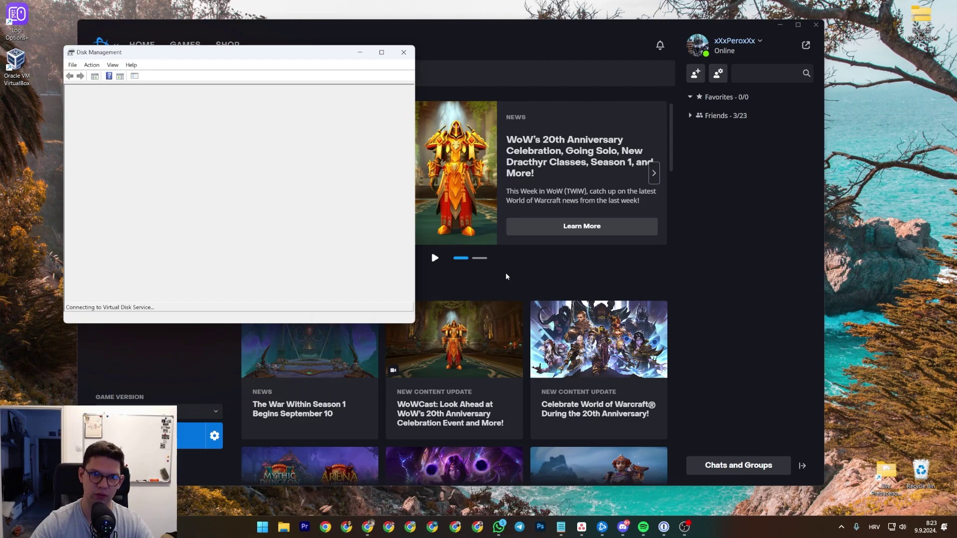
key("super")
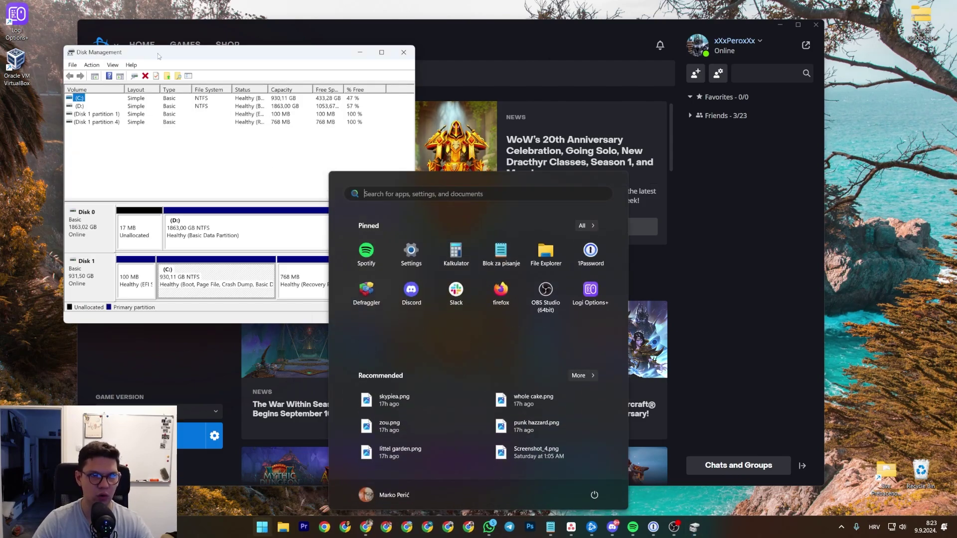
left_click_drag(158, 52, 325, 87)
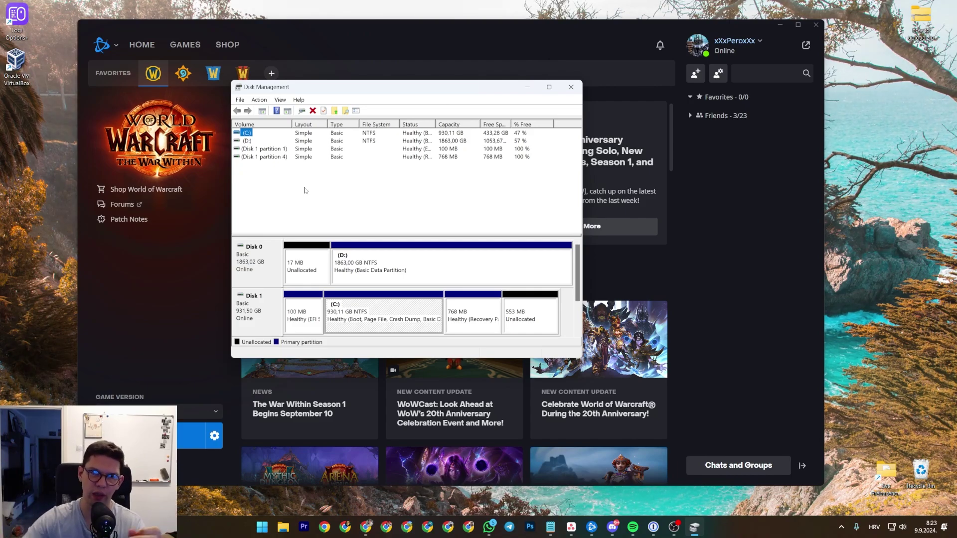
- Inspect the partitions, including the 768 MB recovery partition and drive (D:) options, without formatting
left_click(263, 156)
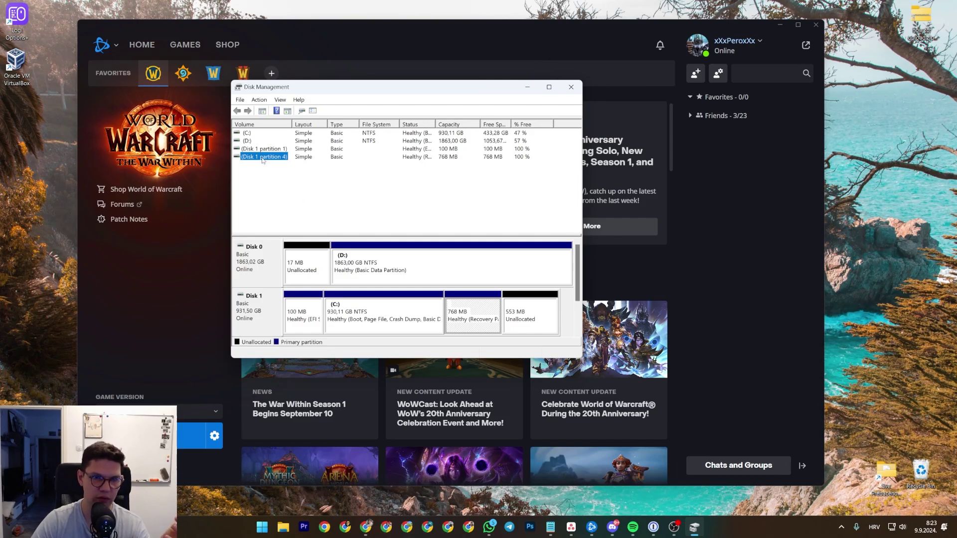
left_click(289, 178)
right_click(249, 141)
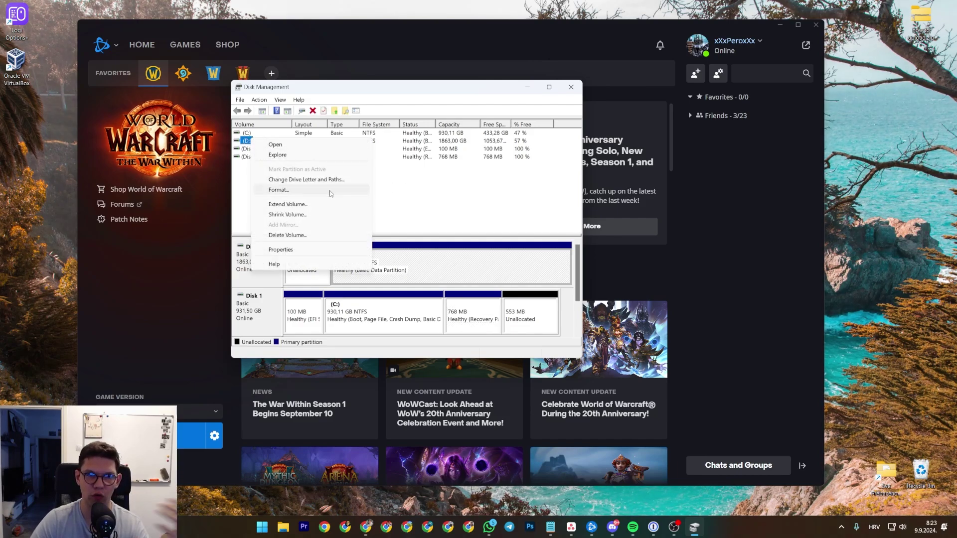
left_click(423, 194)
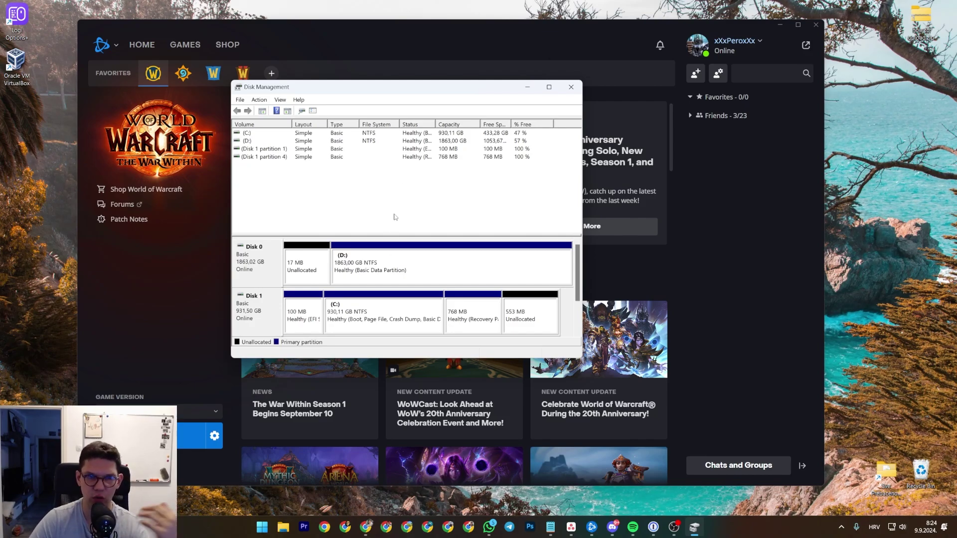
right_click(248, 141)
left_click(422, 201)
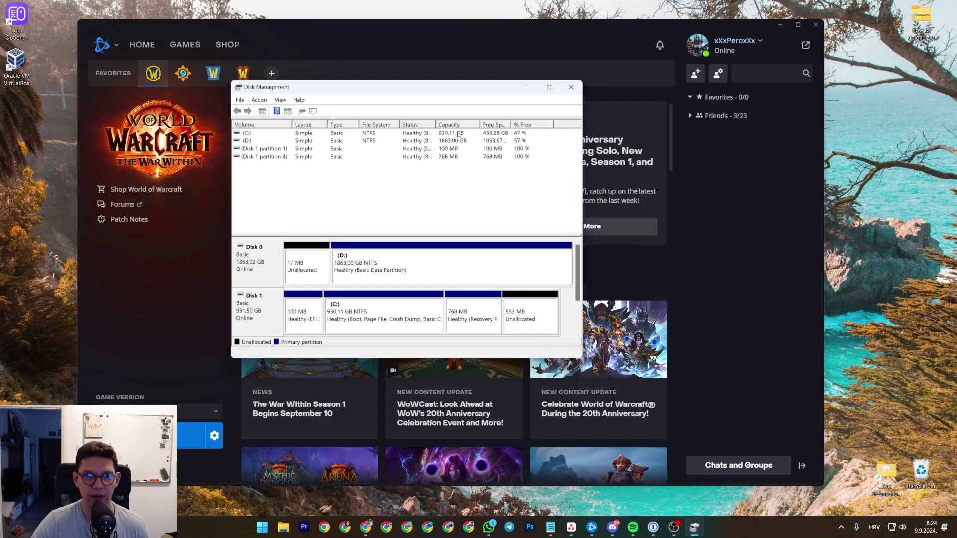
left_click_drag(375, 89, 379, 88)
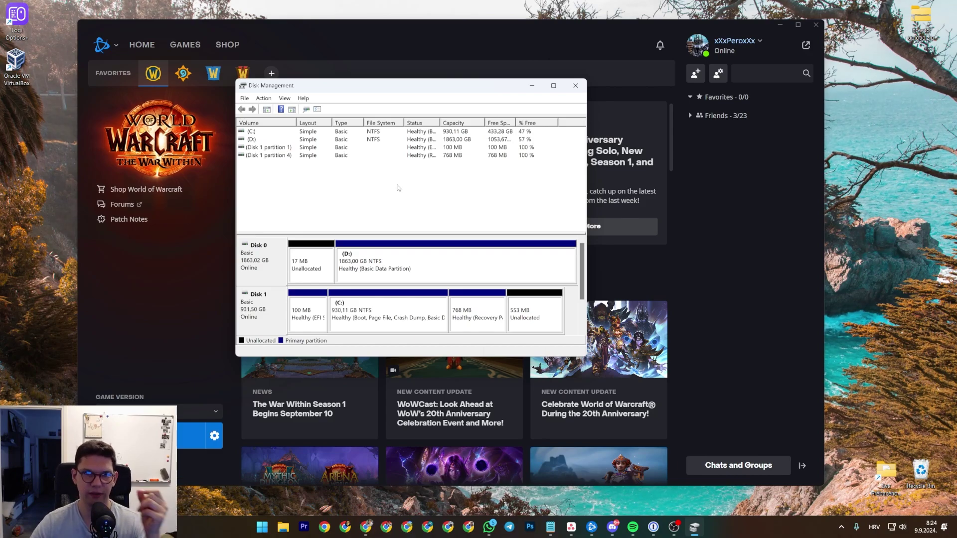
- Close Disk Management and view Hearthstone's 9.65 GB default Program Files install location
left_click(576, 85)
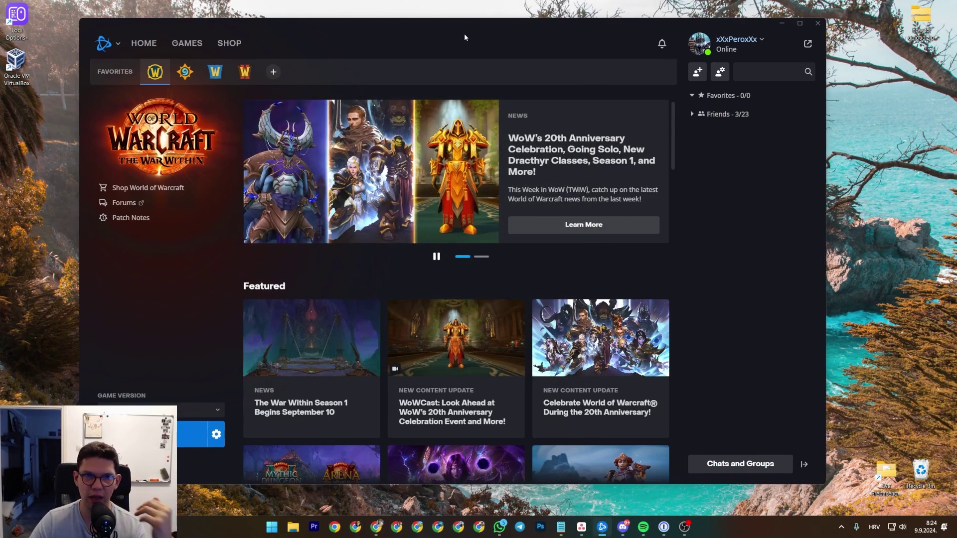
left_click_drag(465, 33, 466, 34)
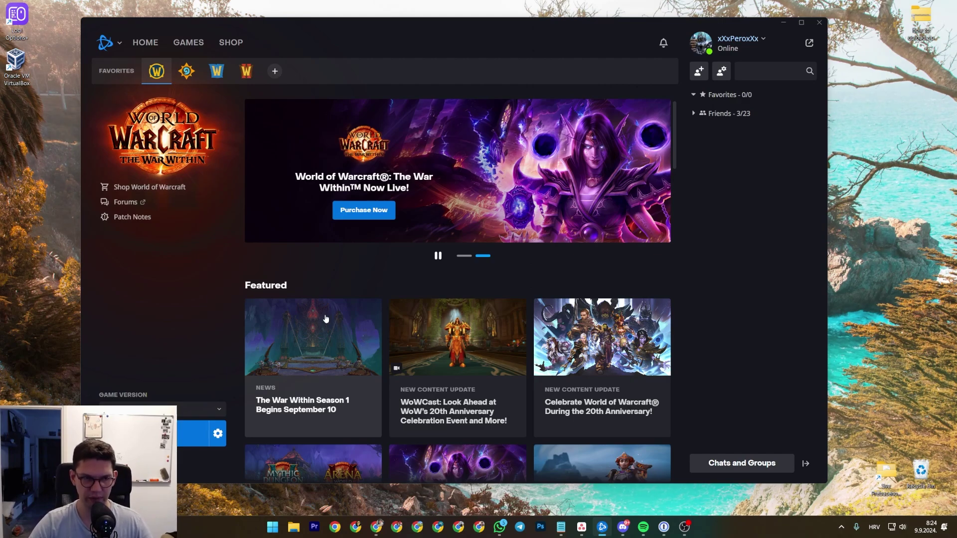
left_click(187, 71)
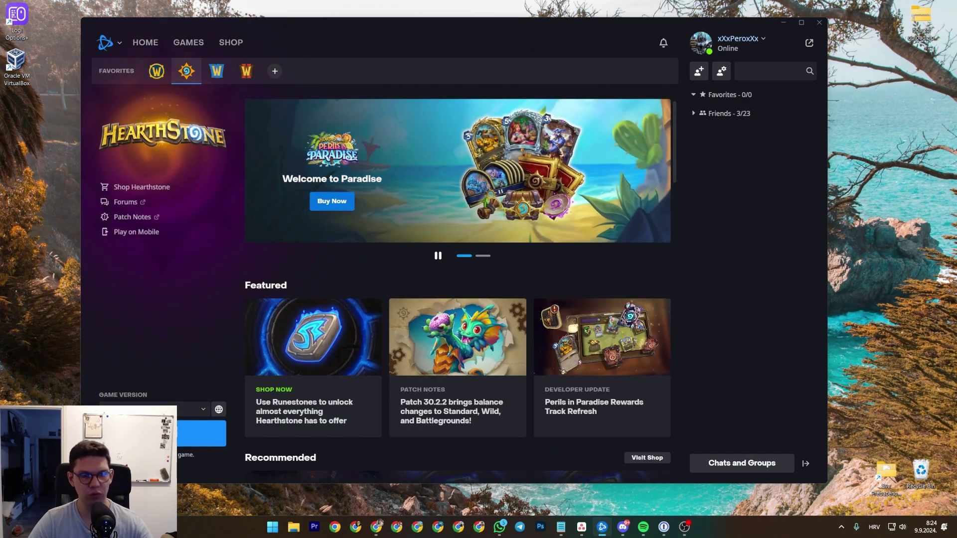
left_click(199, 434)
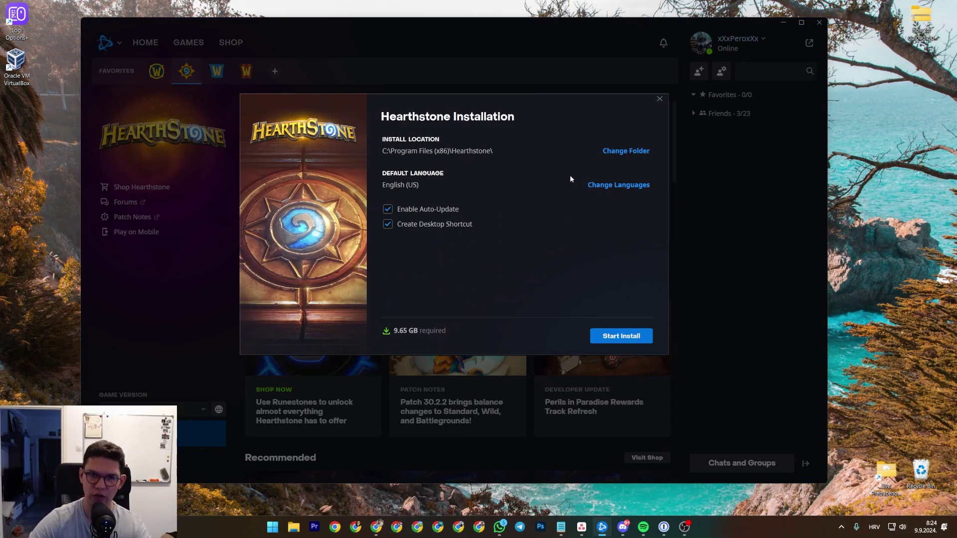
left_click(660, 99)
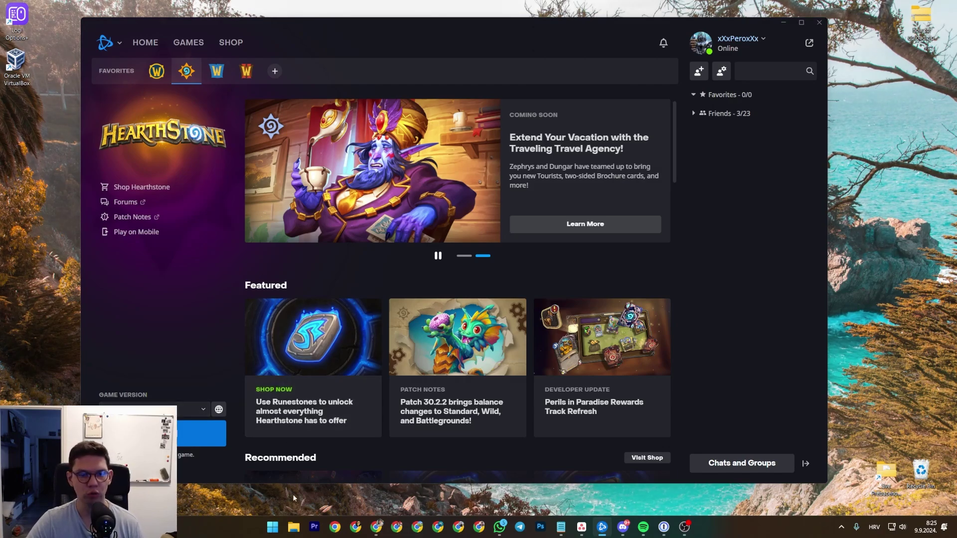
- Browse from This PC to C:\Program Files (x86)\World of Warcraft
left_click(294, 527)
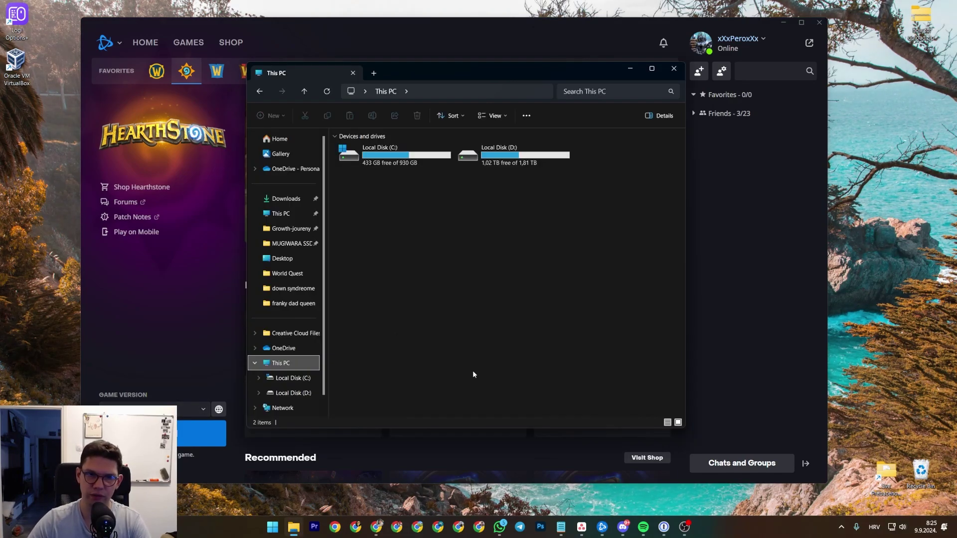
double_click(400, 166)
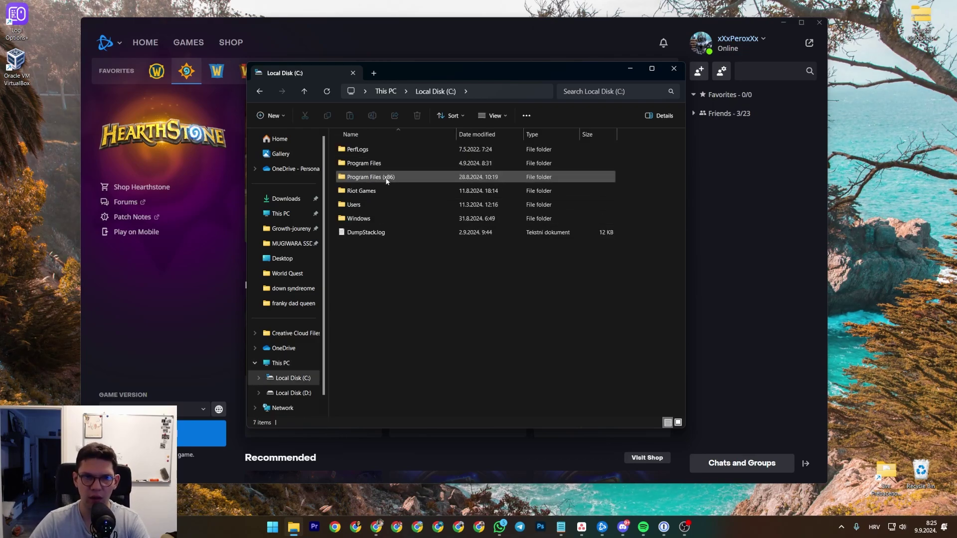
double_click(387, 180)
scroll(445, 313, "down", 1)
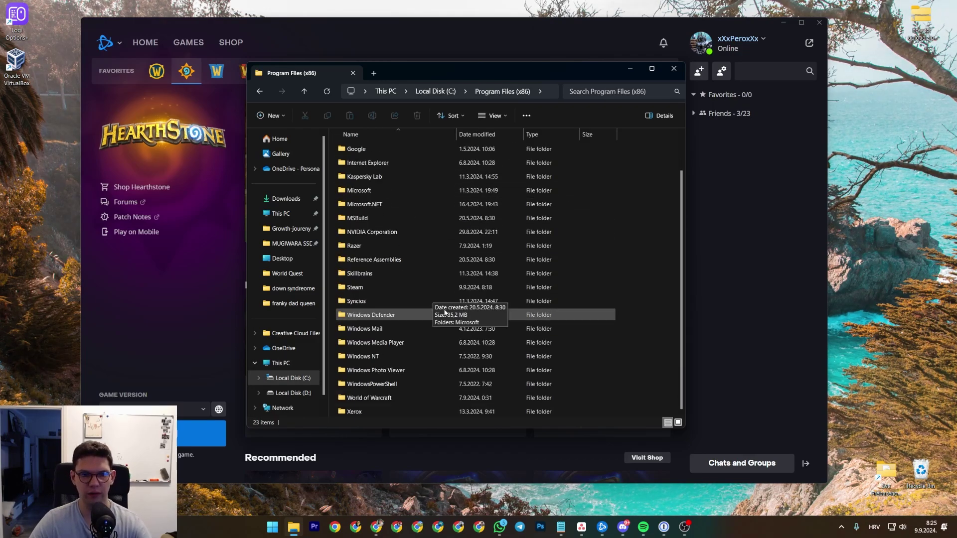
double_click(408, 399)
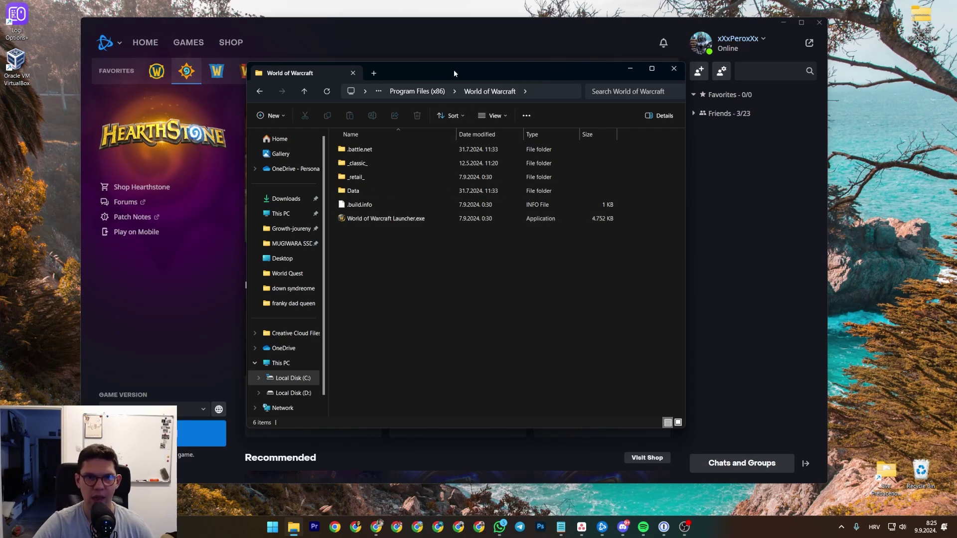
- Open Local Disk (C:) in a new tab, split it into its own window, and browse it to D:
left_click_drag(454, 70, 225, 65)
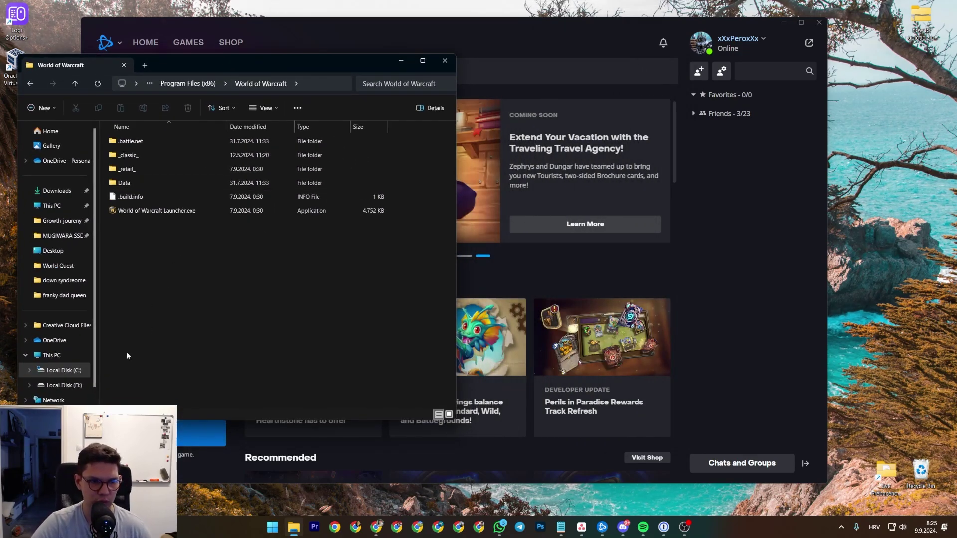
right_click(62, 370)
left_click(116, 252)
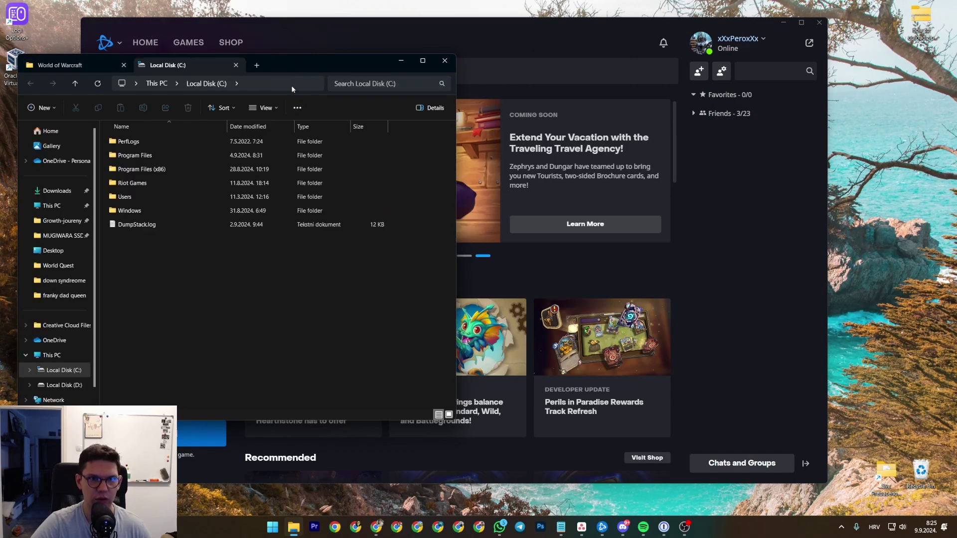
left_click_drag(722, 75, 654, 59)
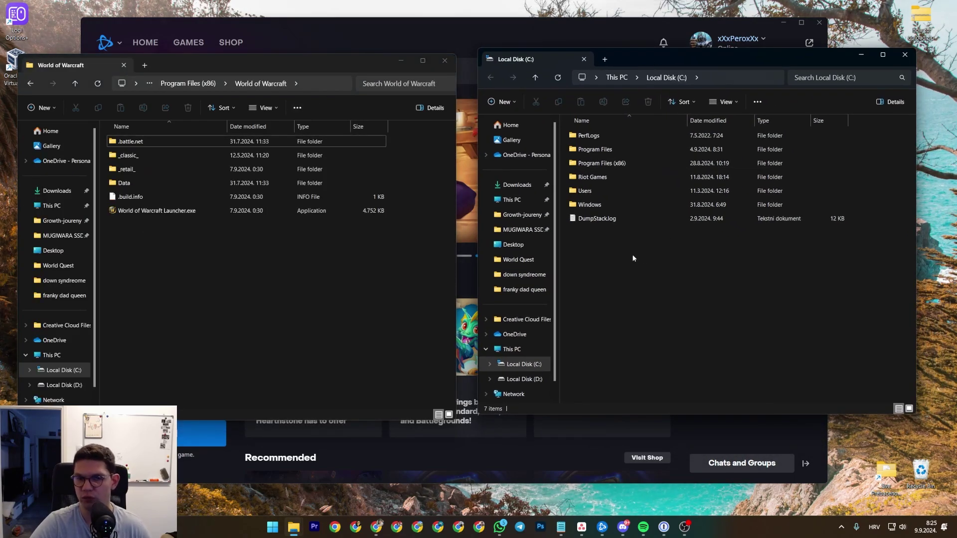
left_click(524, 379)
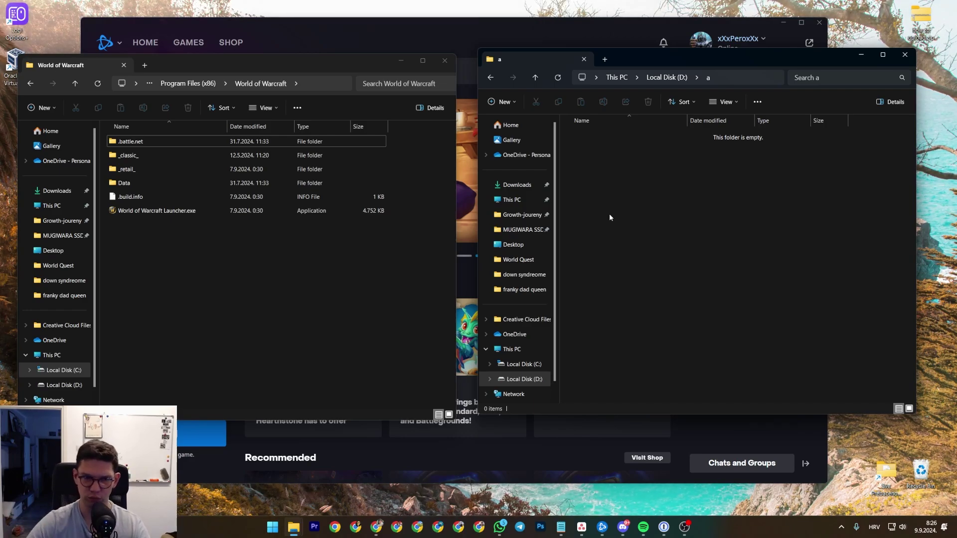
- Return the first window to Program Files (x86) and drag World of Warcraft toward folder a
left_click(212, 249)
key("alt+Left")
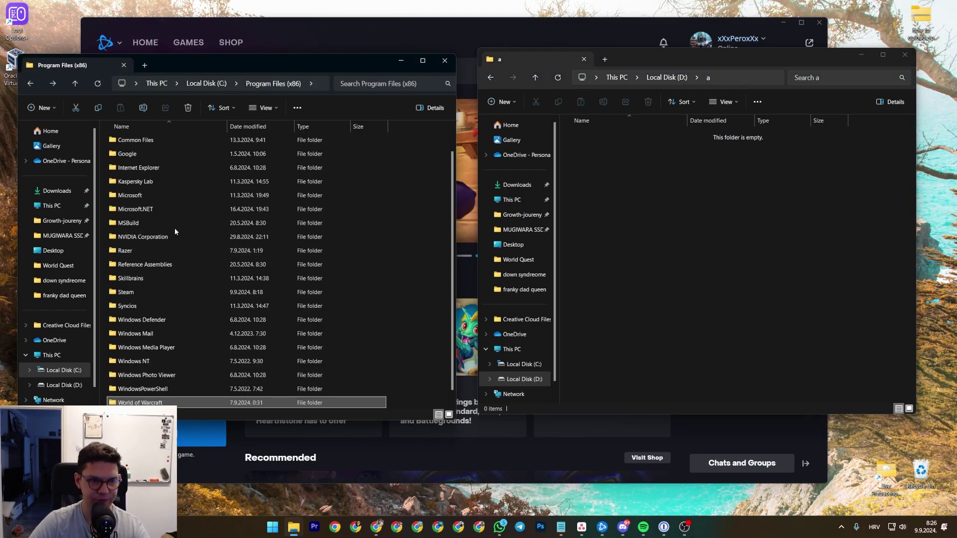
left_click_drag(207, 401, 402, 359)
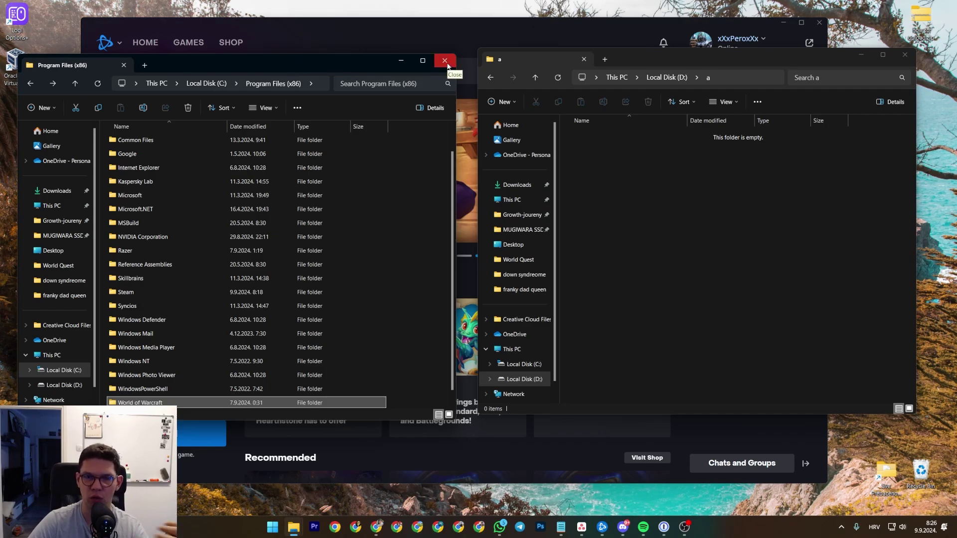
- Close the Explorer windows and use 'Locate the game' to browse Program Files (x86), selecting MSBuild
left_click(630, 193)
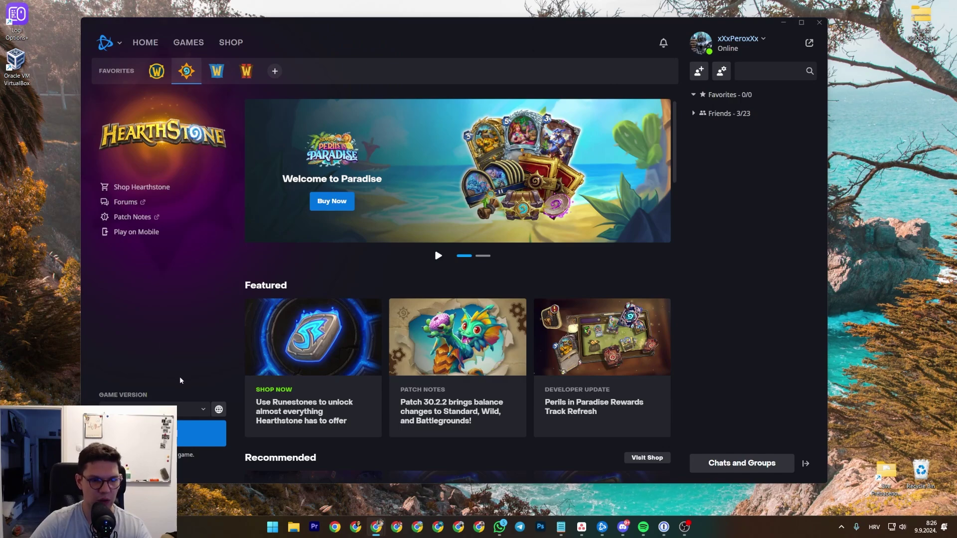
left_click(179, 456)
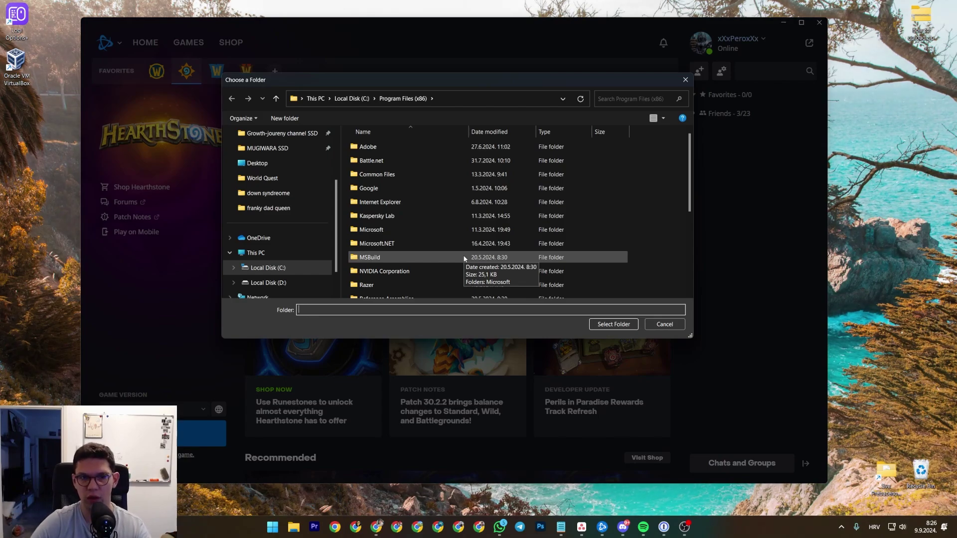
left_click(464, 258)
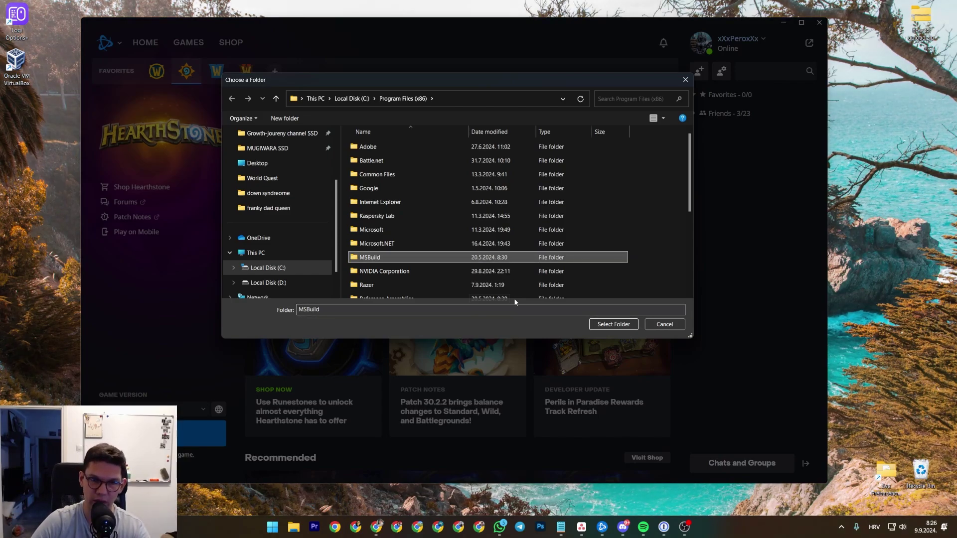